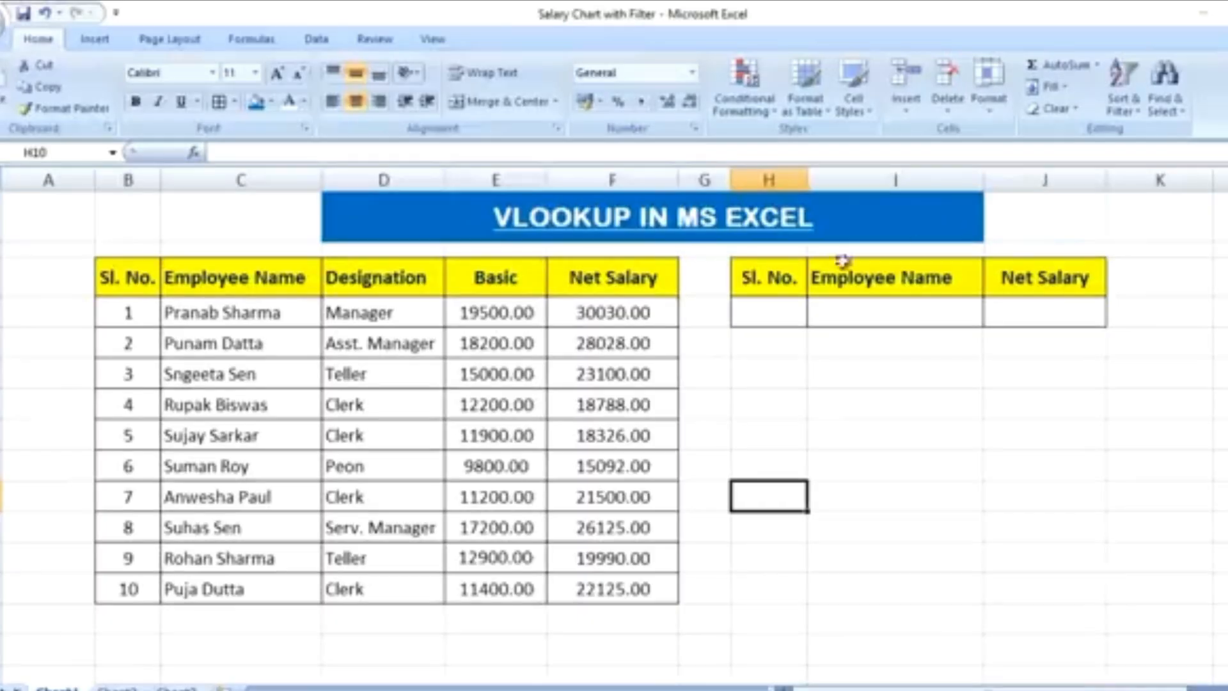
# Examine the headings and records of the salary table and the empty Sl. No., Employee Name and Net Salary lookup table
pyautogui.click(128, 278)
pyautogui.moveTo(128, 278); pyautogui.dragTo(620, 589)
pyautogui.click(427, 474)
pyautogui.click(130, 279)
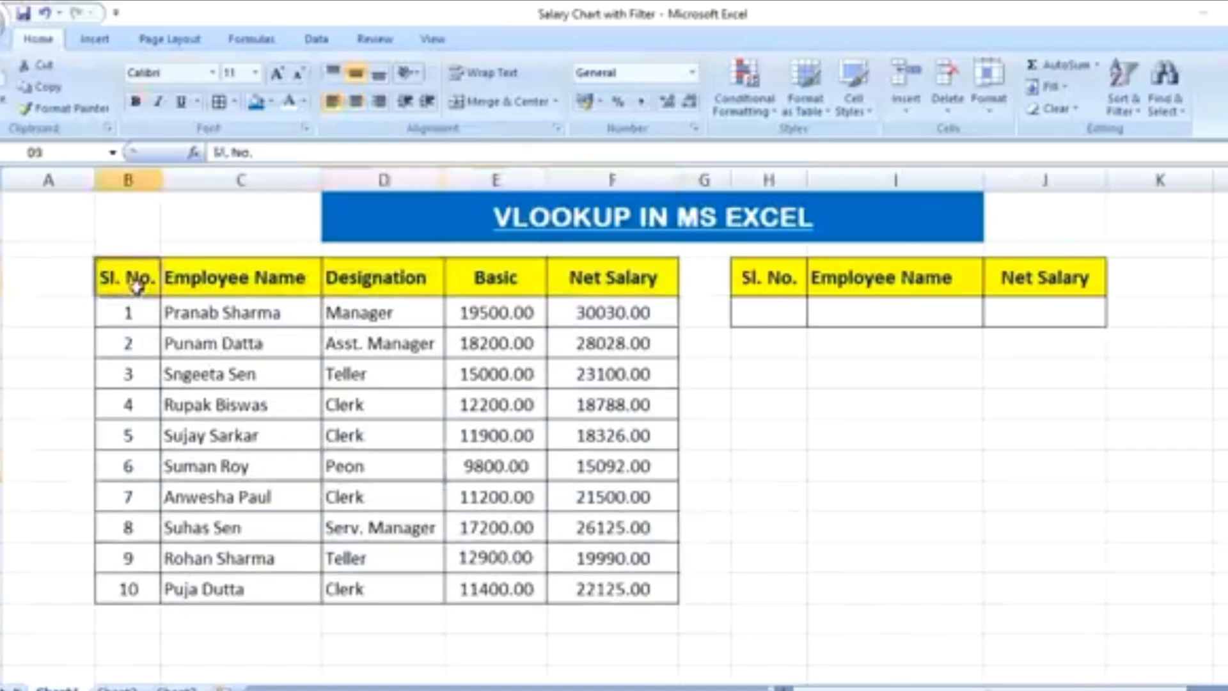
pyautogui.press('Right')
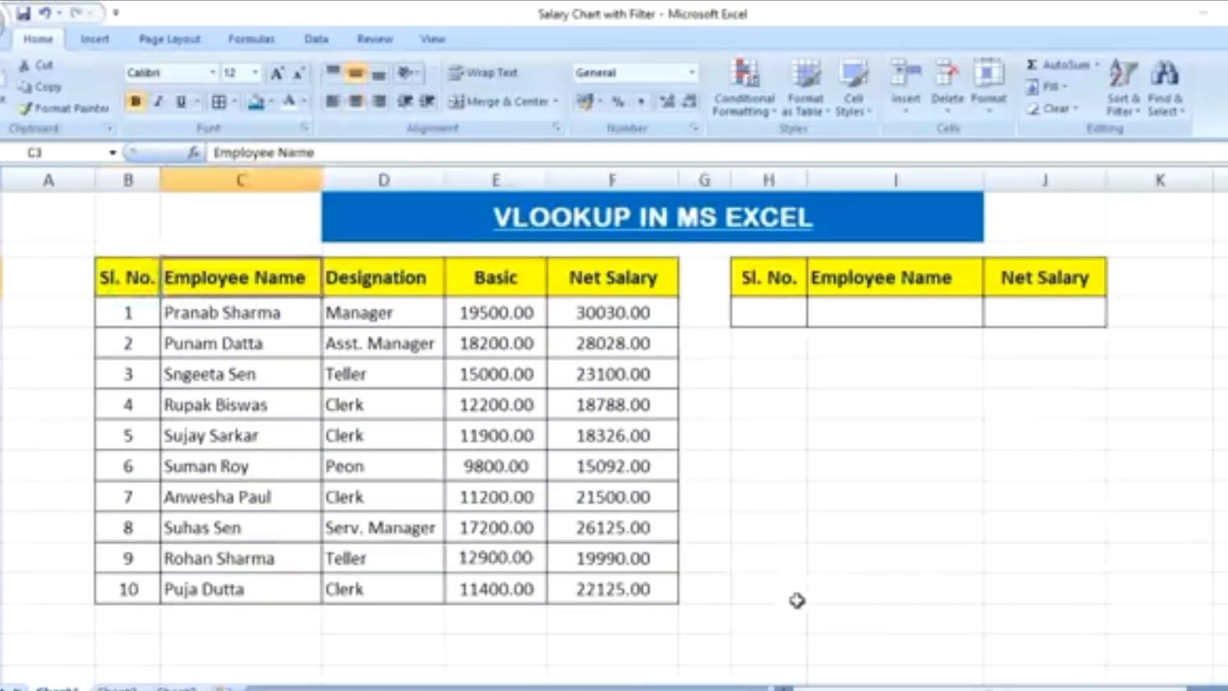
pyautogui.press('Right')
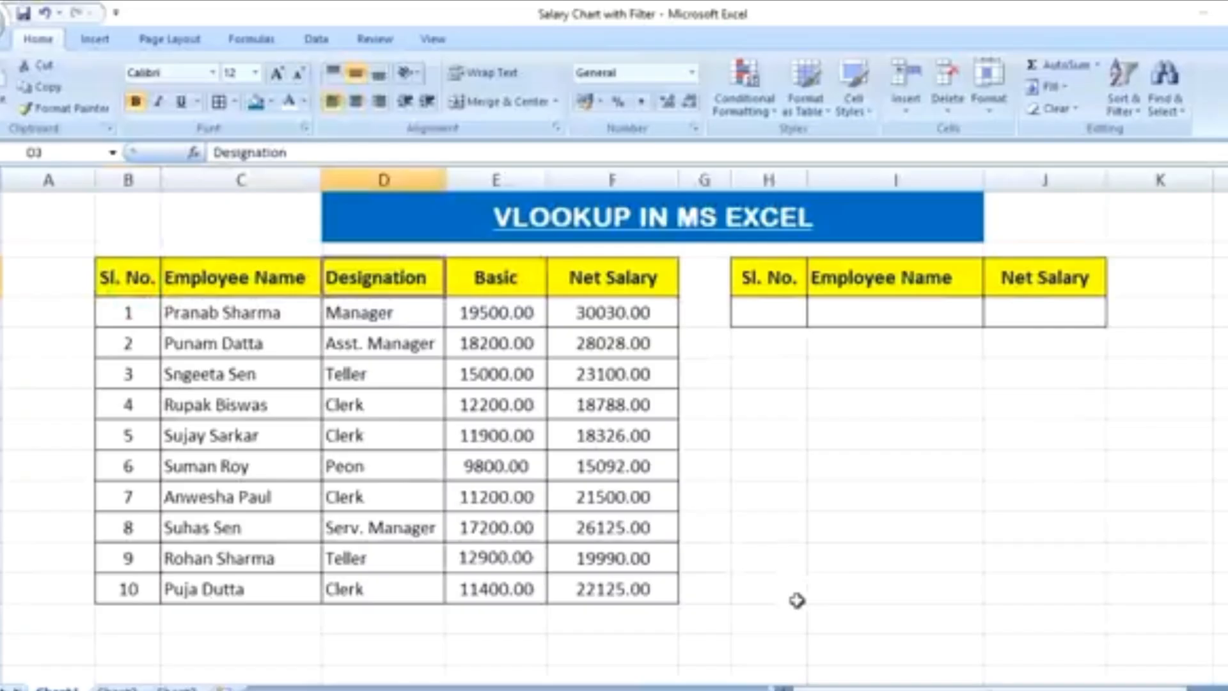
pyautogui.press('Right')
pyautogui.press('Right')
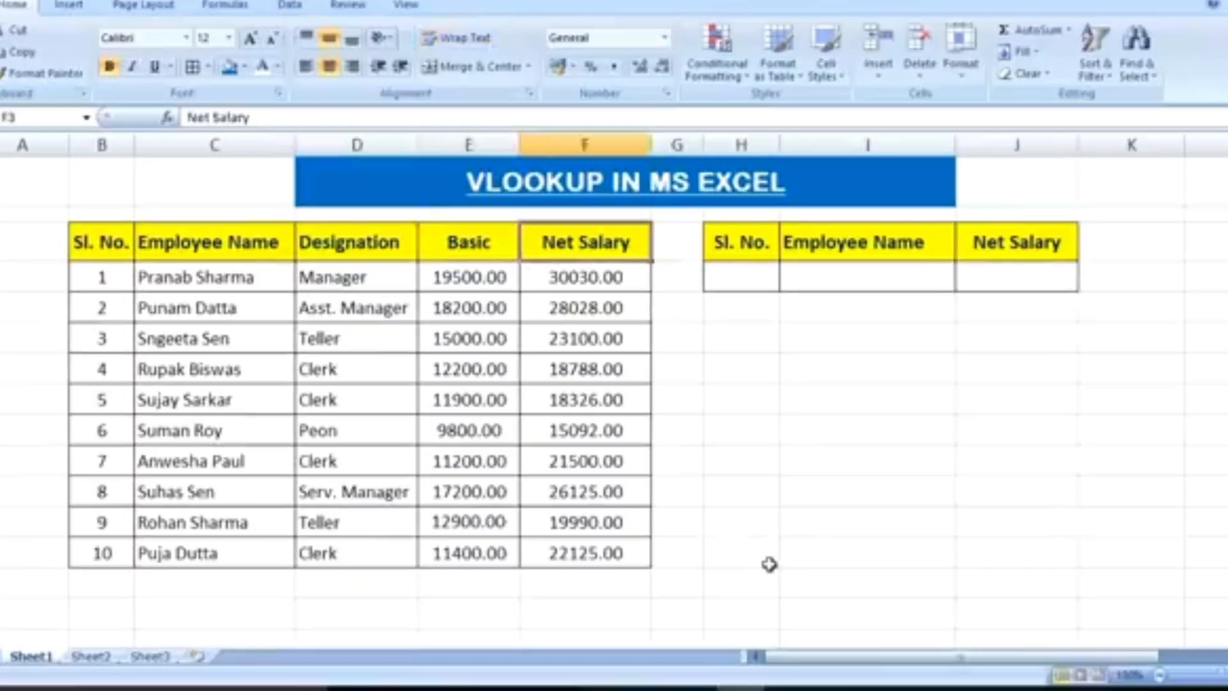
pyautogui.click(770, 564)
pyautogui.moveTo(103, 277); pyautogui.dragTo(538, 554)
pyautogui.click(477, 469)
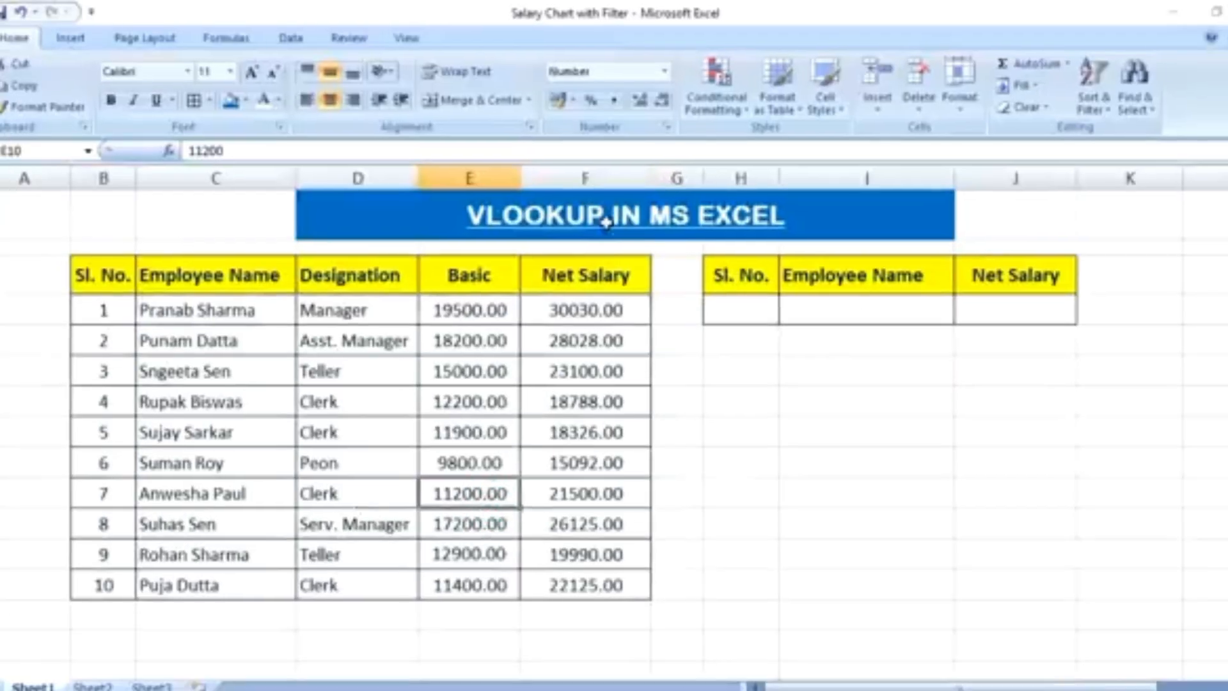
pyautogui.moveTo(743, 281); pyautogui.dragTo(1017, 304)
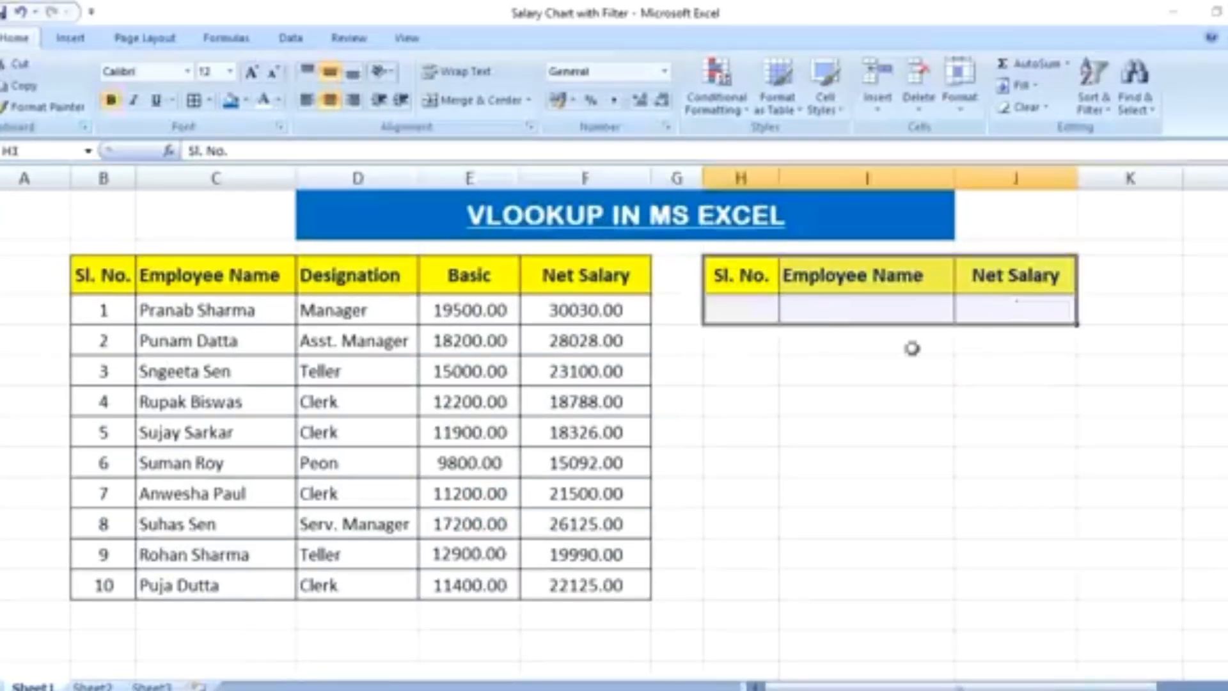
pyautogui.click(869, 401)
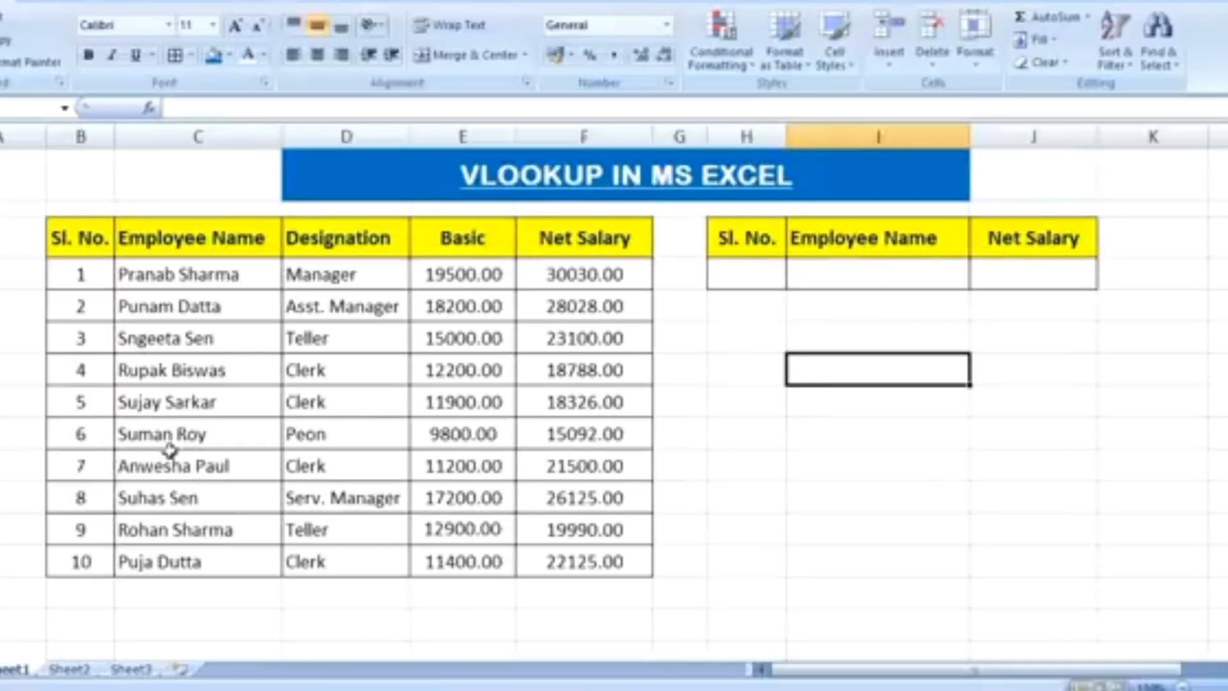
# Enter 6 as the Sl. No. in cell H4 of the lookup table
pyautogui.click(757, 284)
pyautogui.write('6')
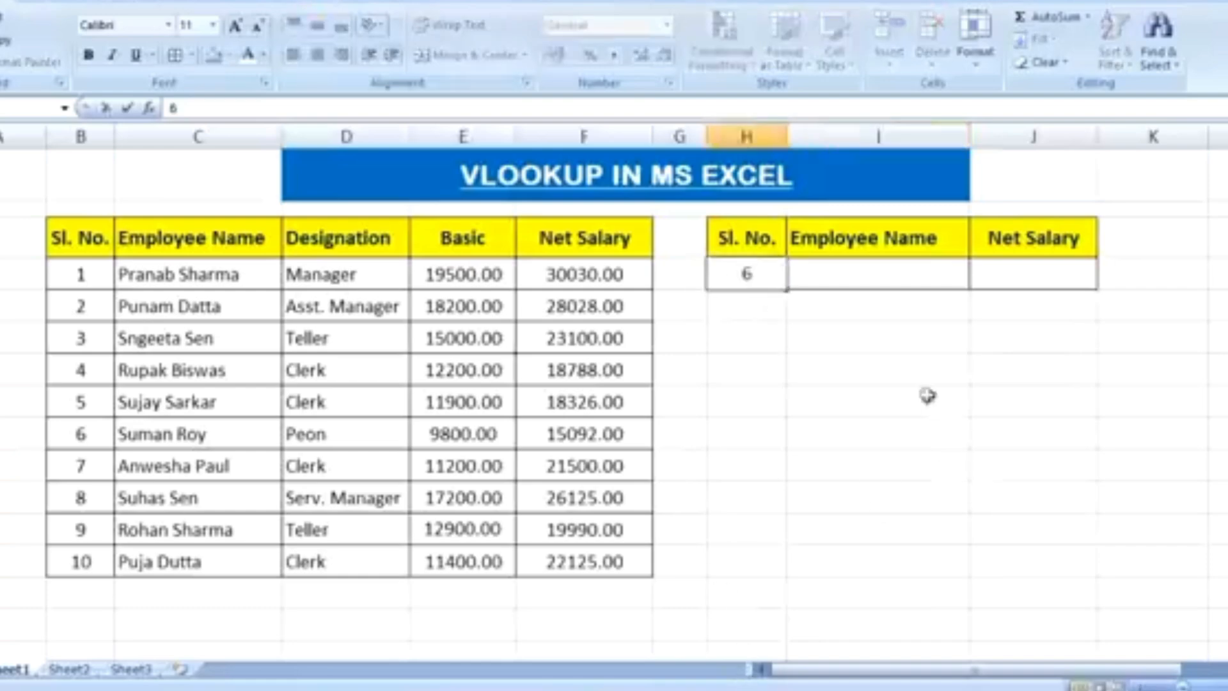
pyautogui.click(921, 374)
# Begin a VLOOKUP formula in I4 under Employee Name, with H4 as lookup value and the absolute range $B$3:$F$13 as table array
pyautogui.click(830, 274)
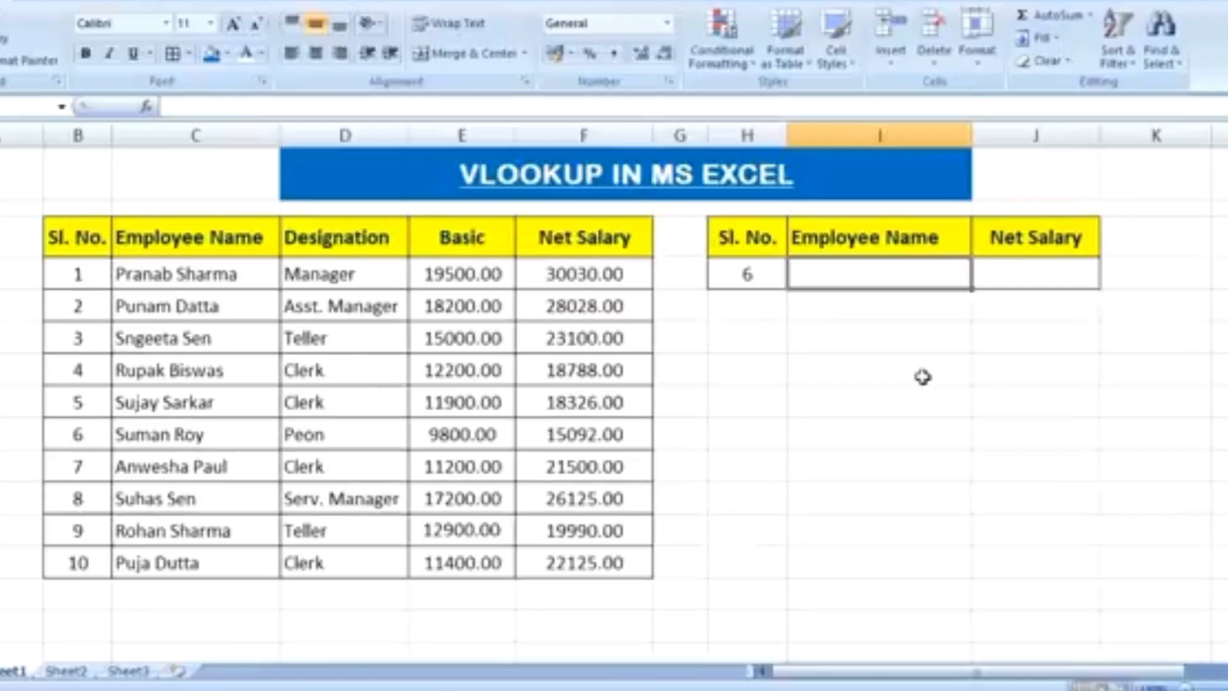
pyautogui.write('=')
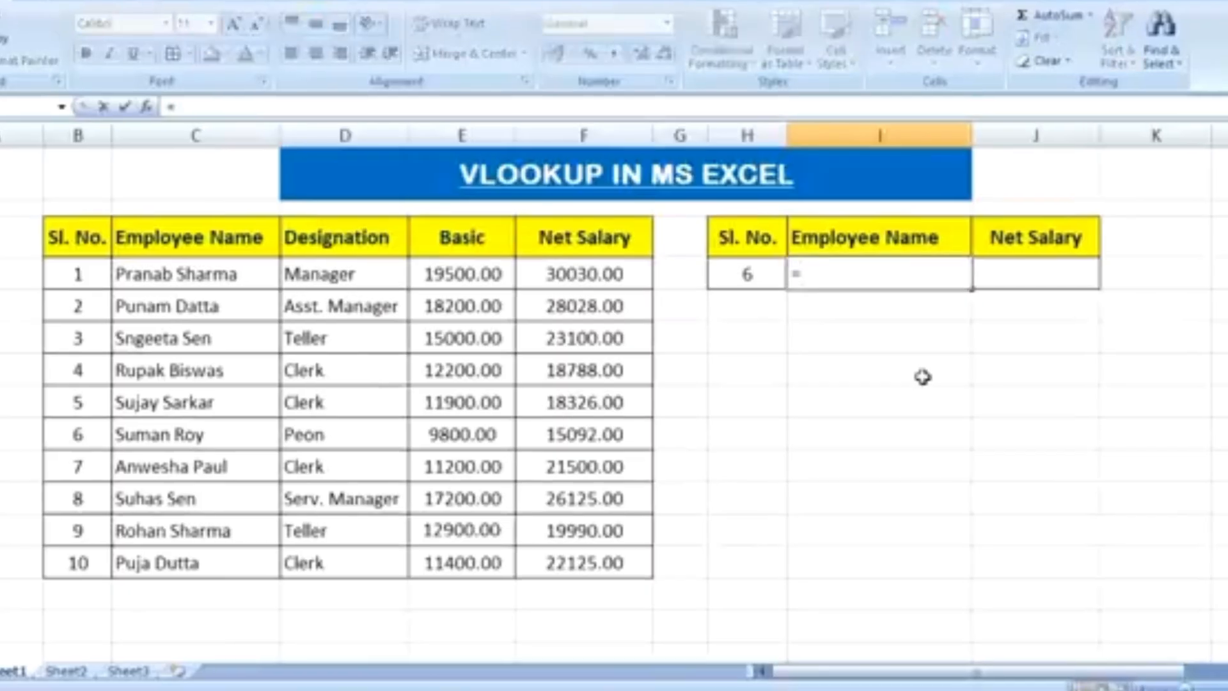
pyautogui.write('VLOOKUP')
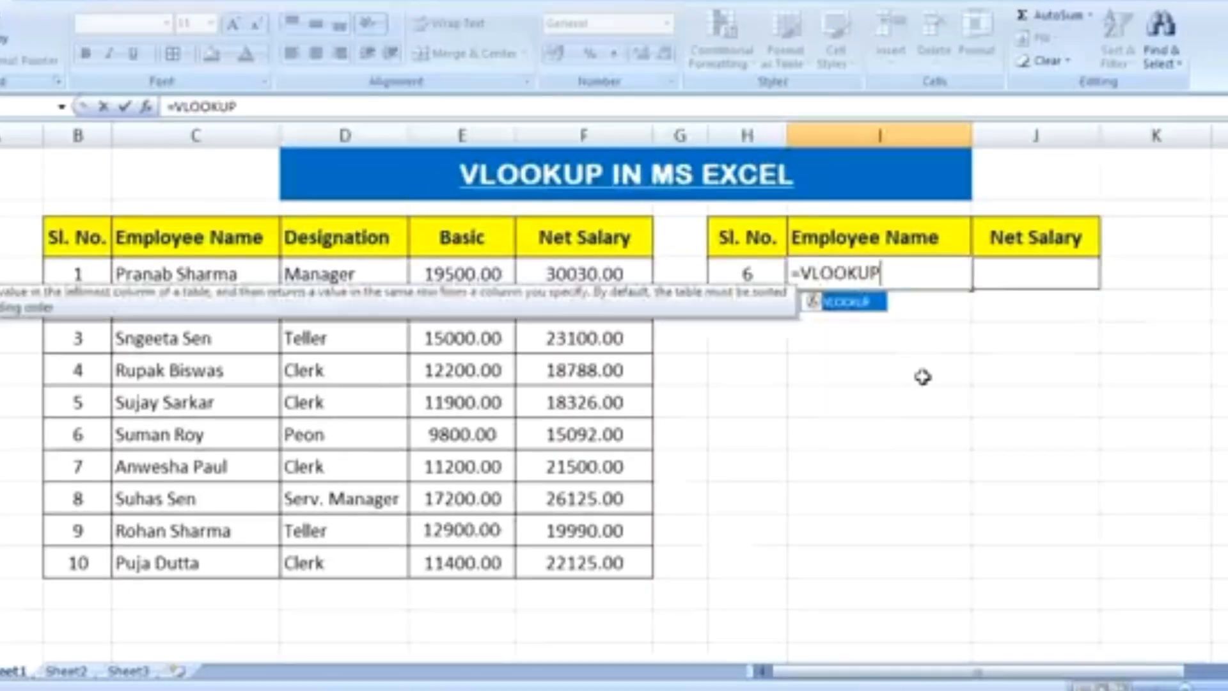
pyautogui.write('(')
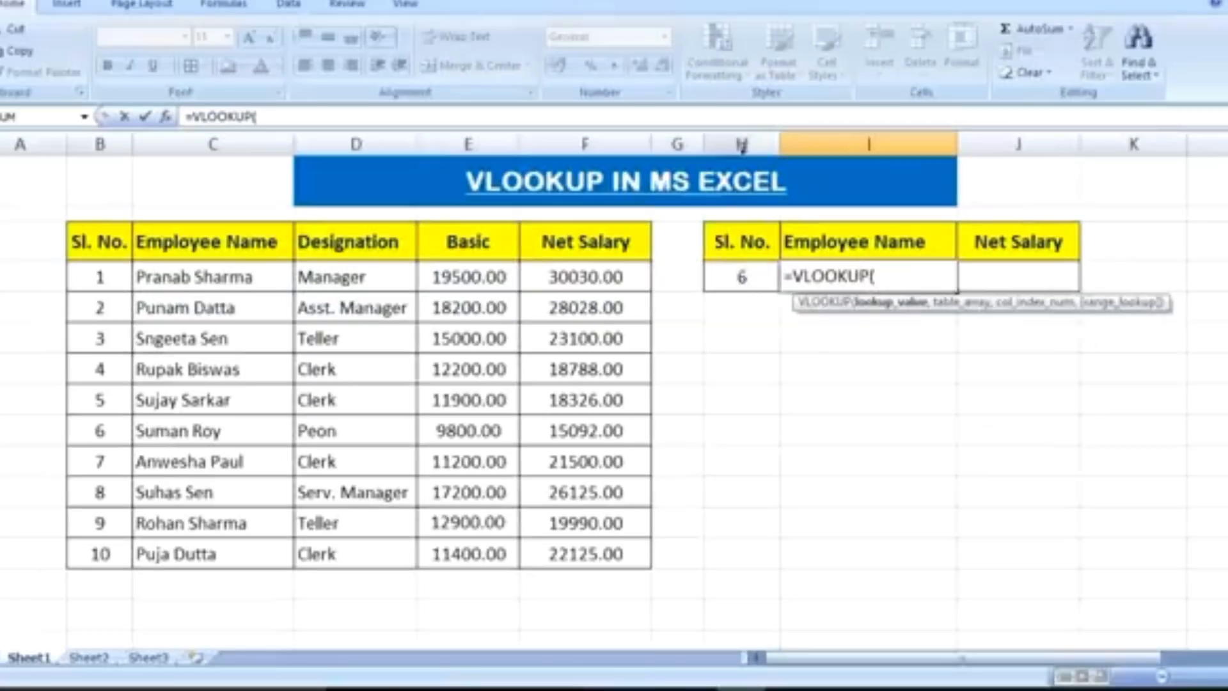
pyautogui.click(745, 276)
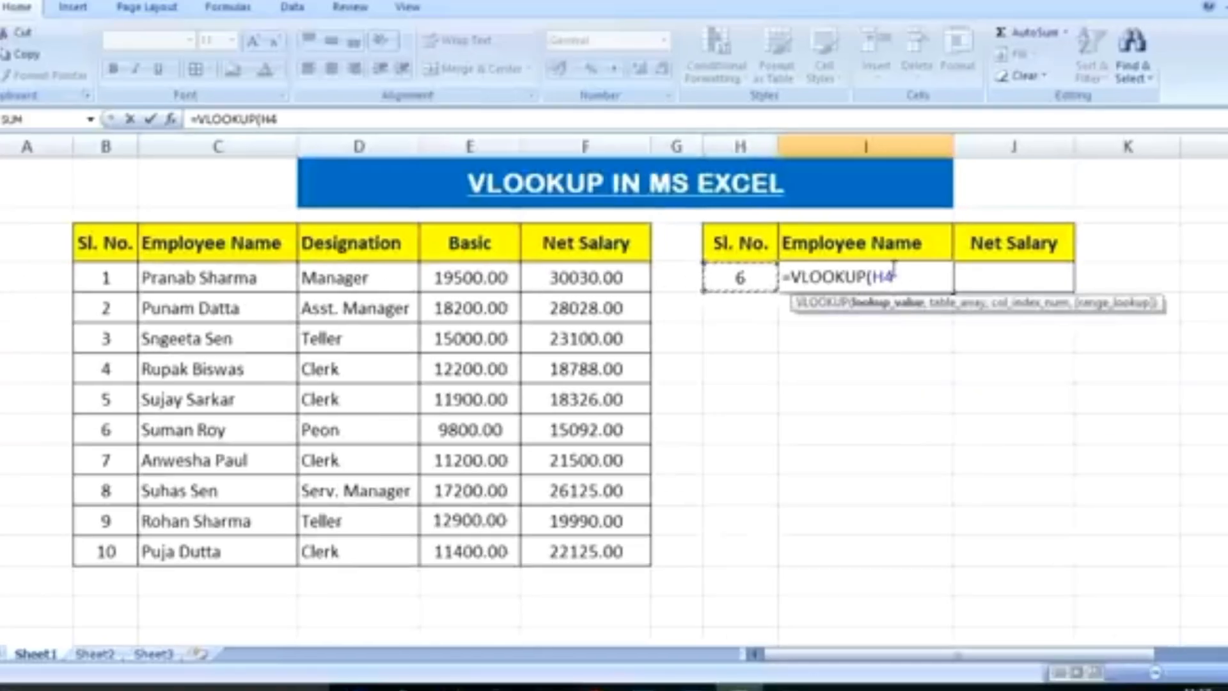
pyautogui.write(',')
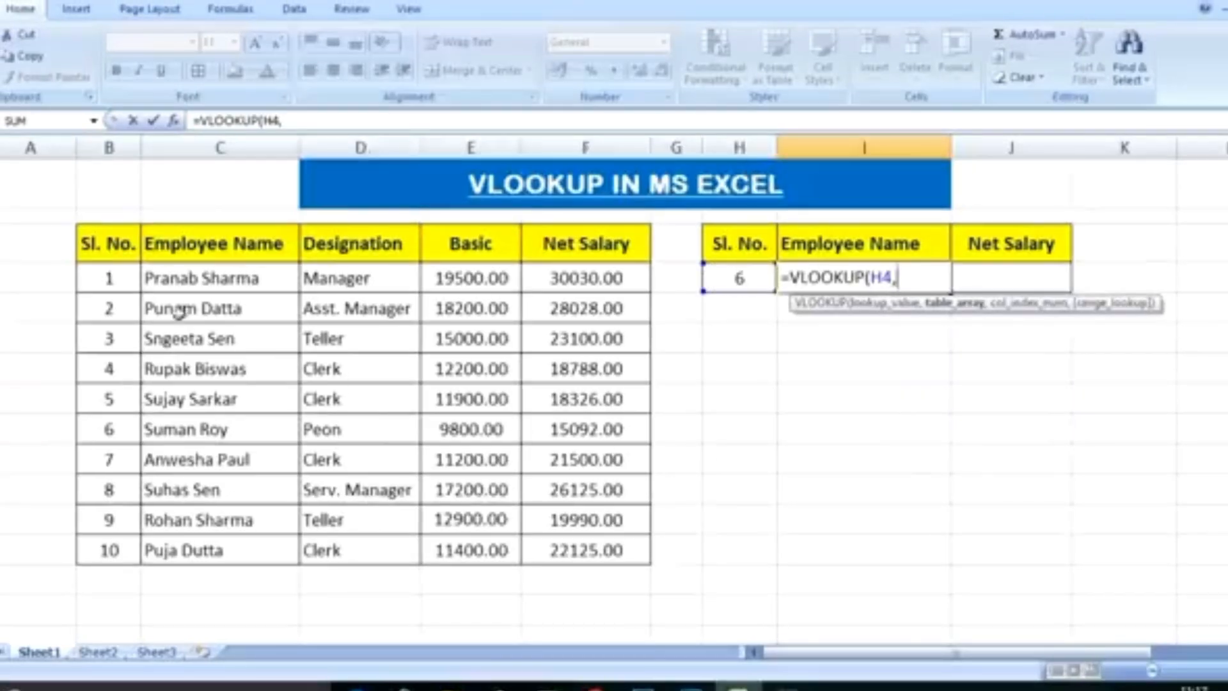
pyautogui.moveTo(110, 247); pyautogui.dragTo(618, 551)
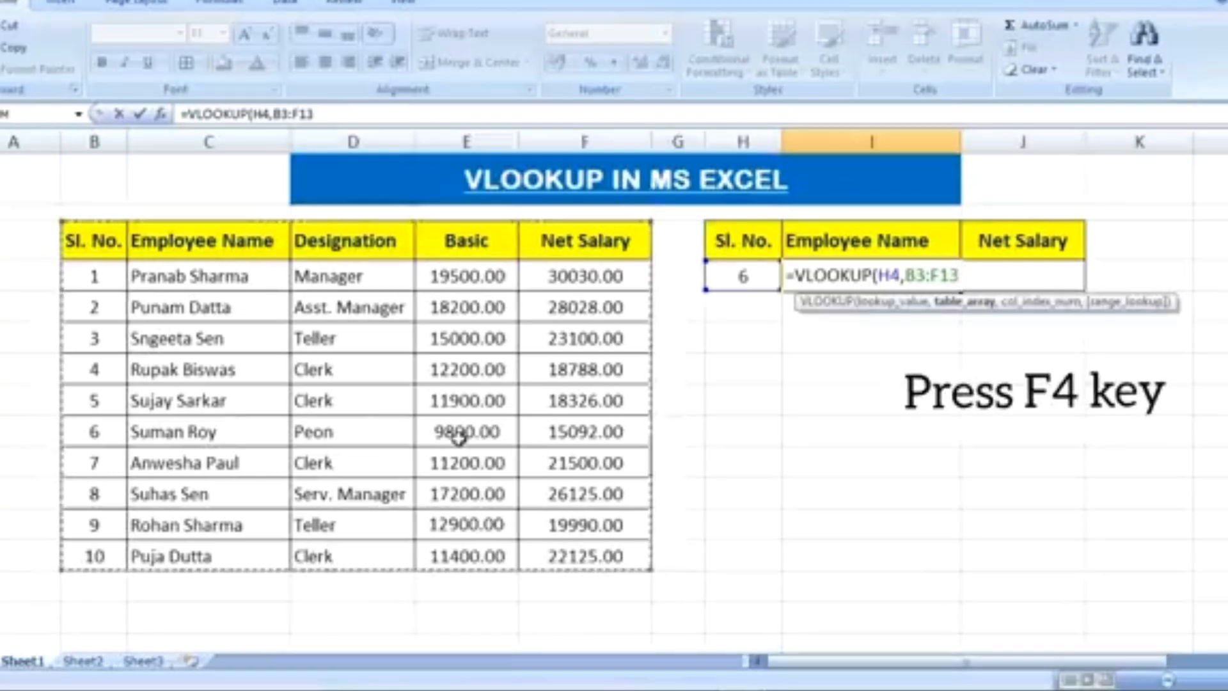
pyautogui.press('F4')
# Complete the Employee Name VLOOKUP formula with column index 2 and range lookup 0 for an exact match
pyautogui.write(',')
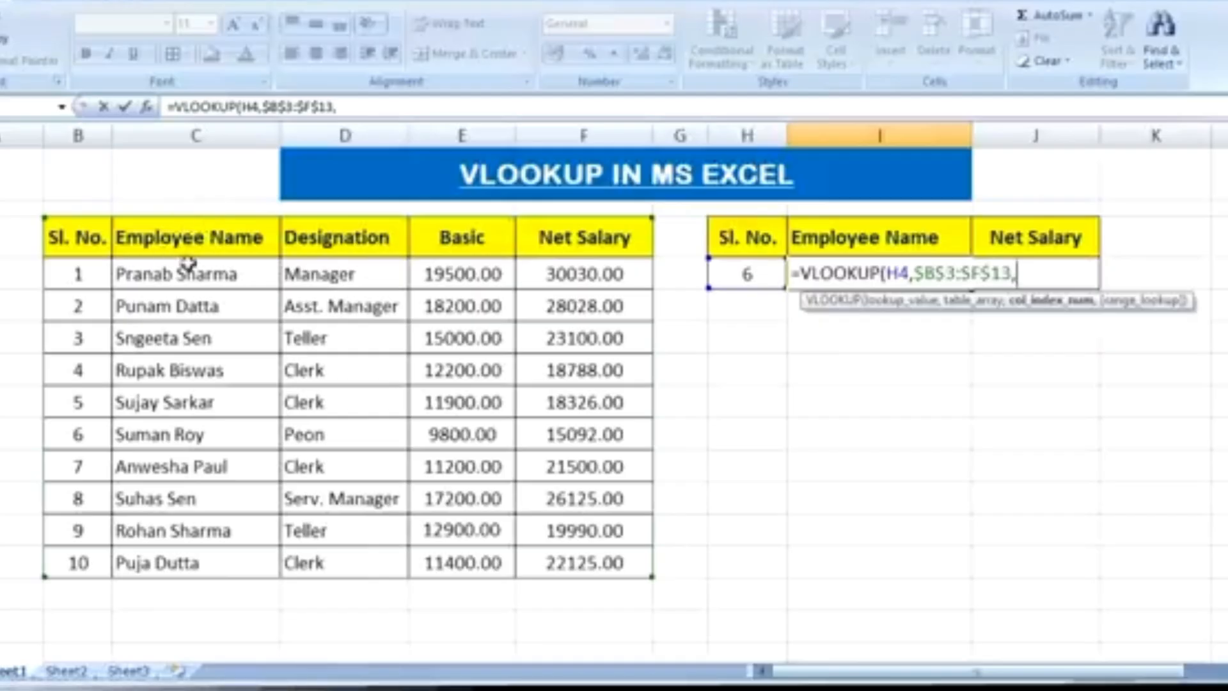
pyautogui.write('2')
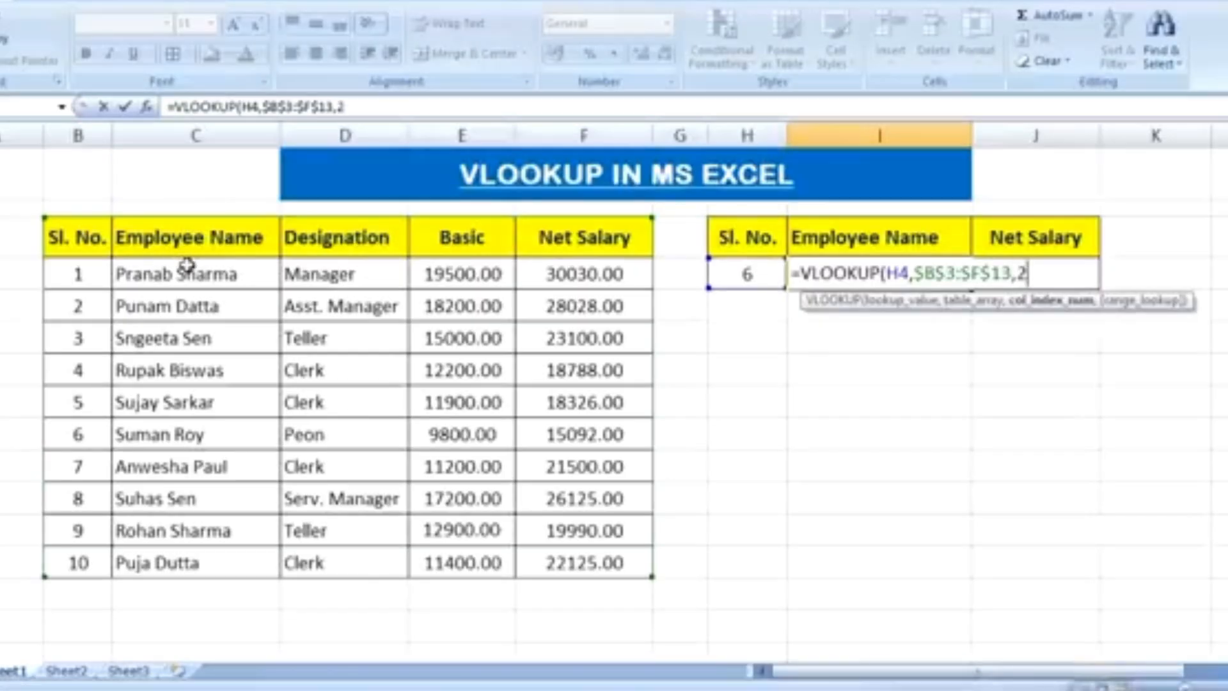
pyautogui.write(',')
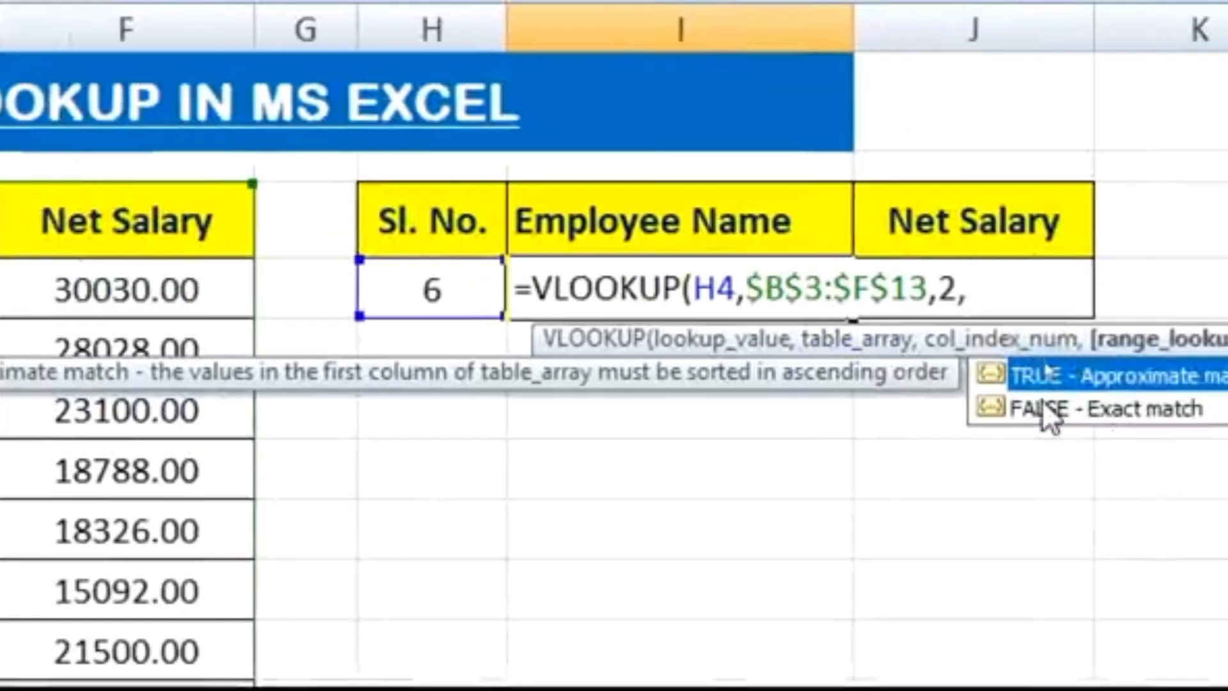
pyautogui.write('0')
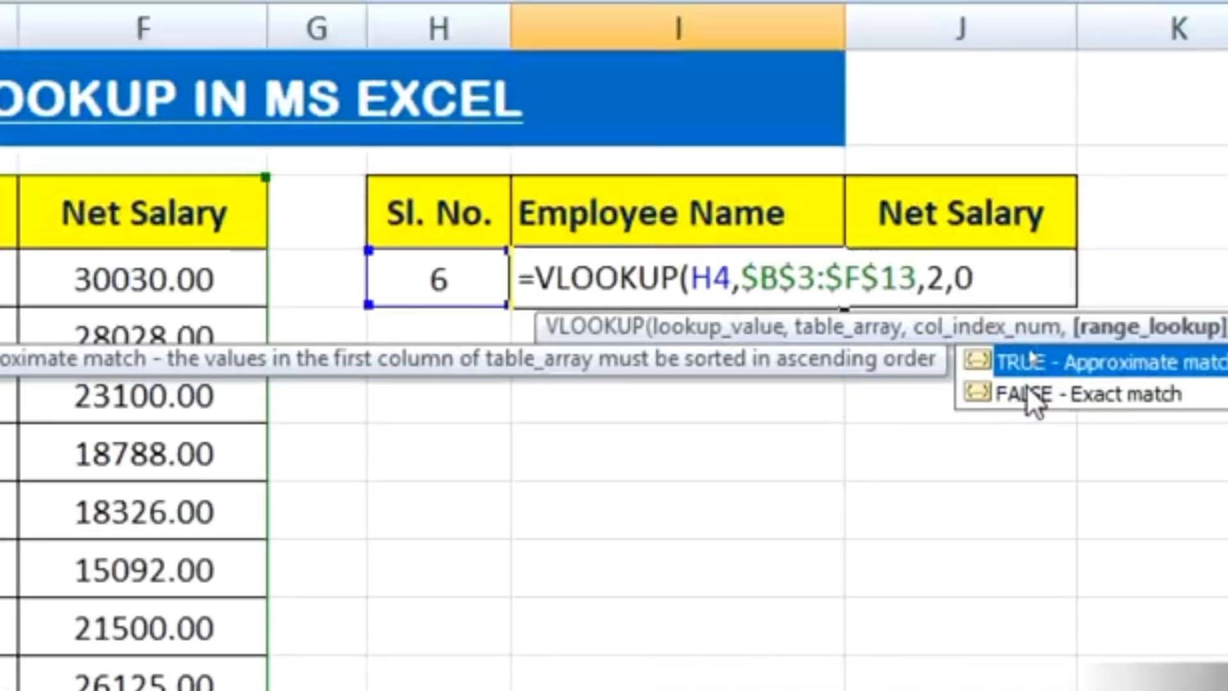
pyautogui.write(')')
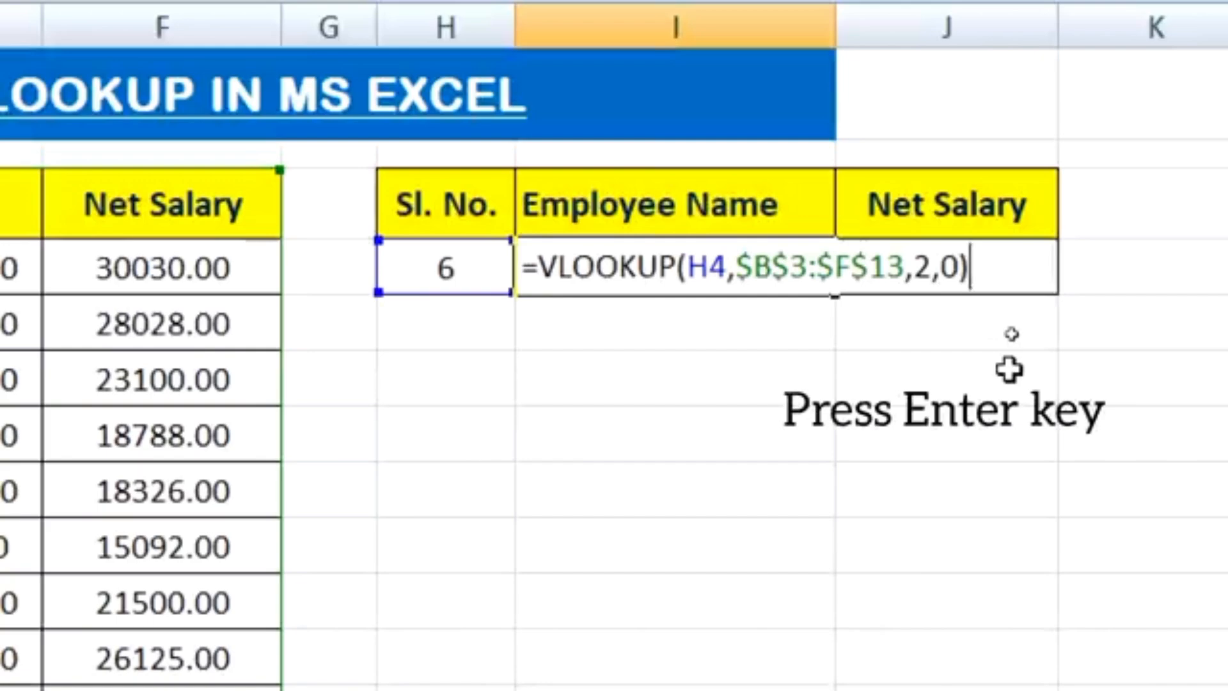
pyautogui.press('Return')
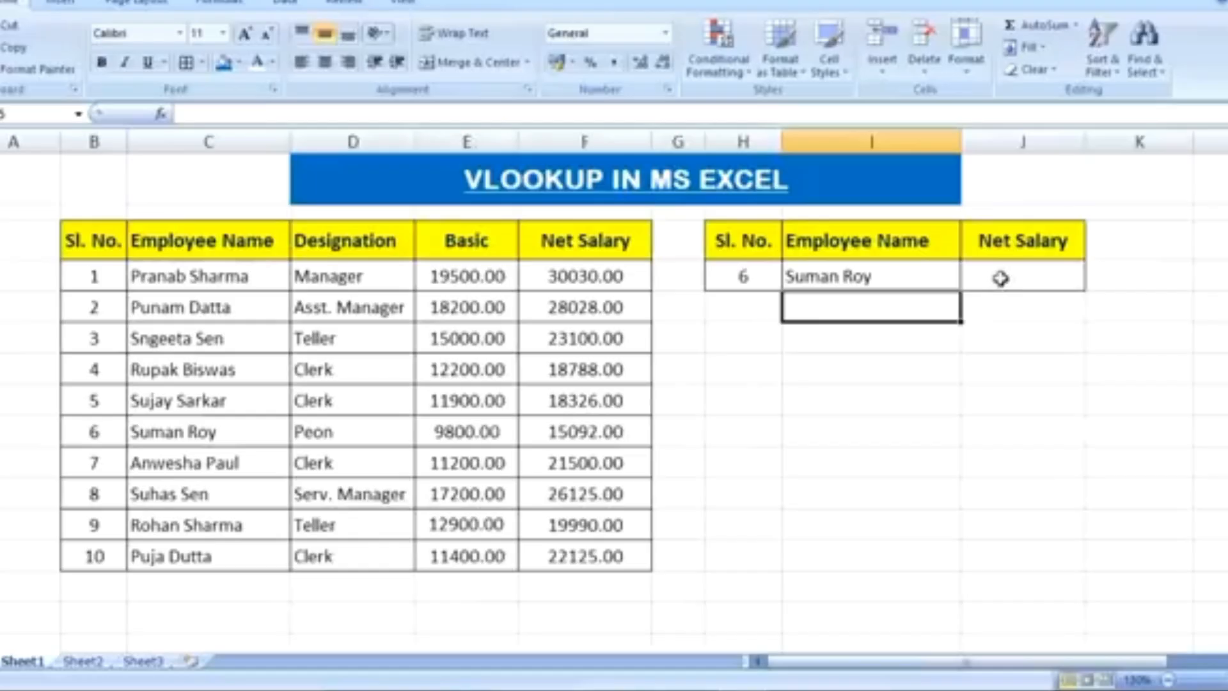
# Begin a VLOOKUP formula in J4 under Net Salary, with H4 as lookup value and the absolute range $B$3:$F$13 as table array
pyautogui.click(1001, 279)
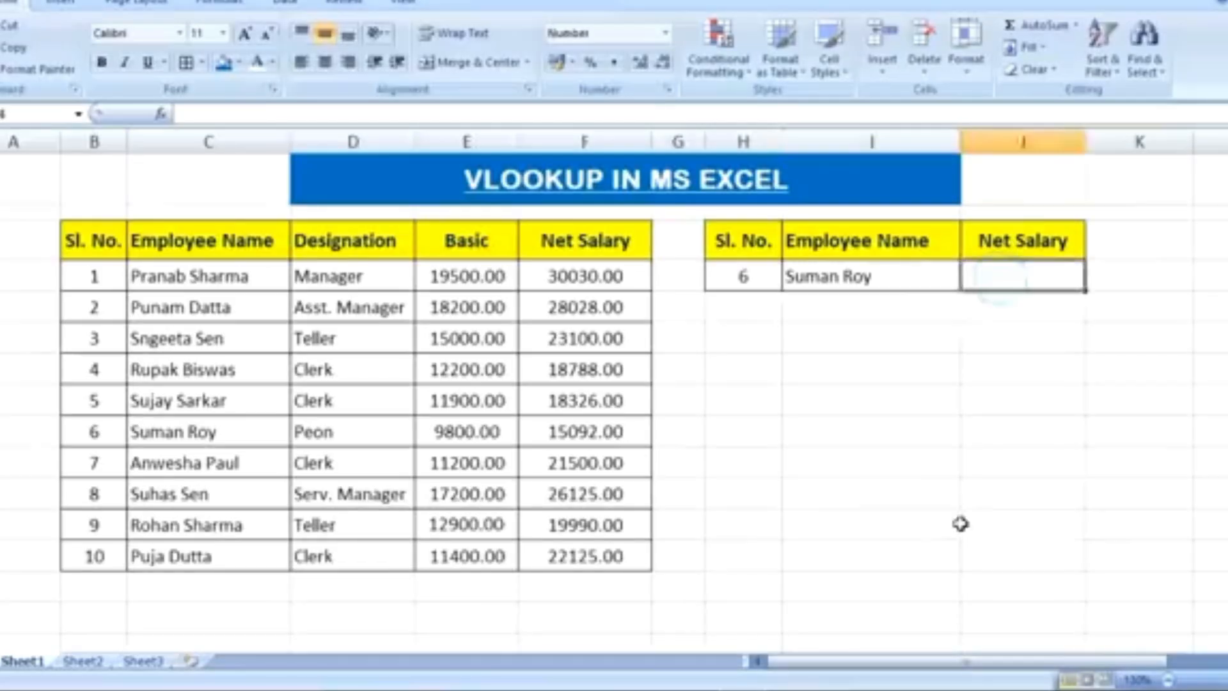
pyautogui.write('=VLOOKUP')
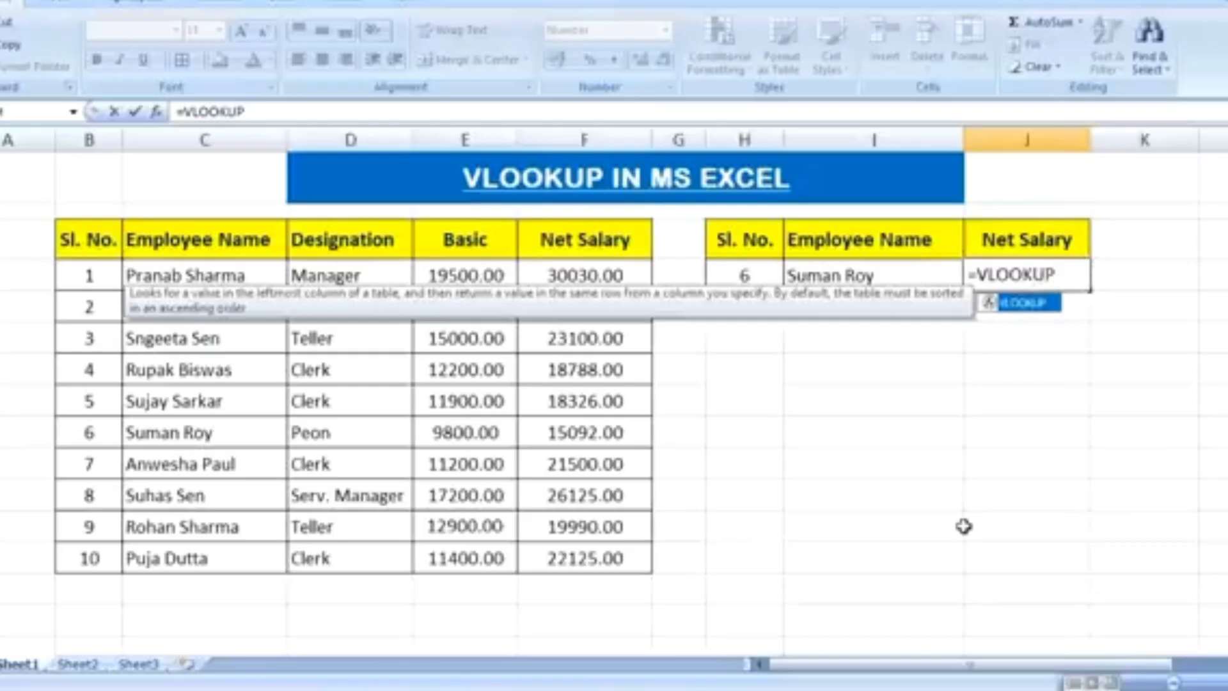
pyautogui.write('(')
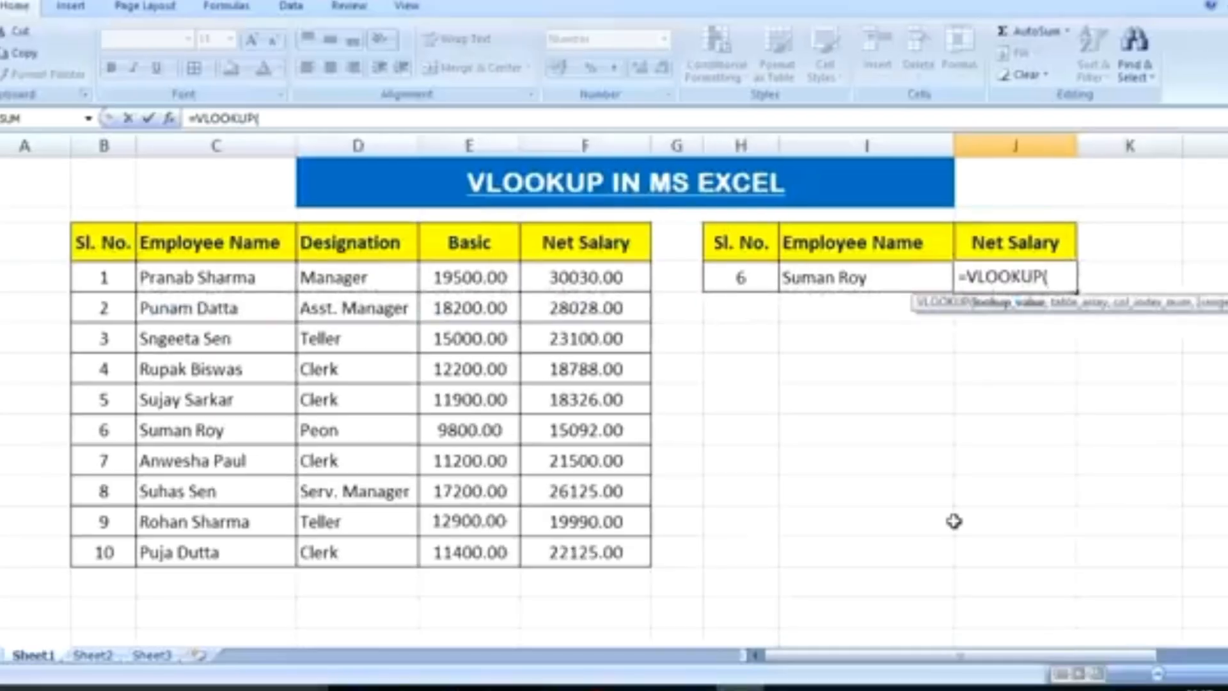
pyautogui.click(737, 279)
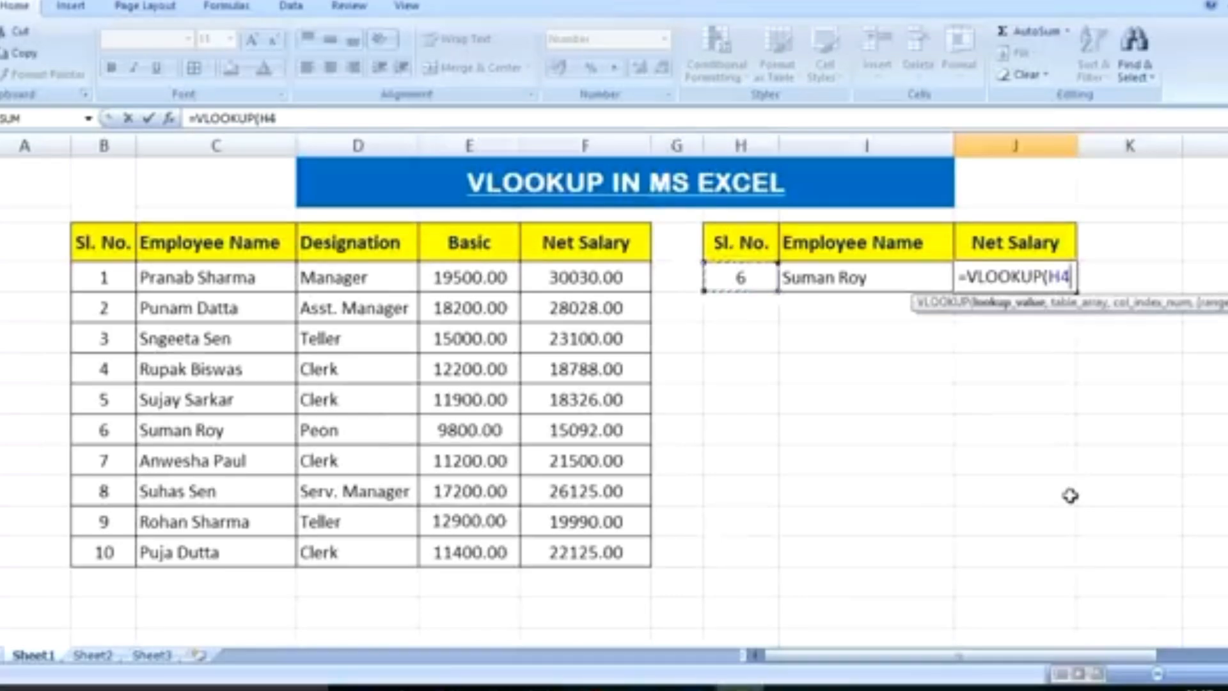
pyautogui.write(',')
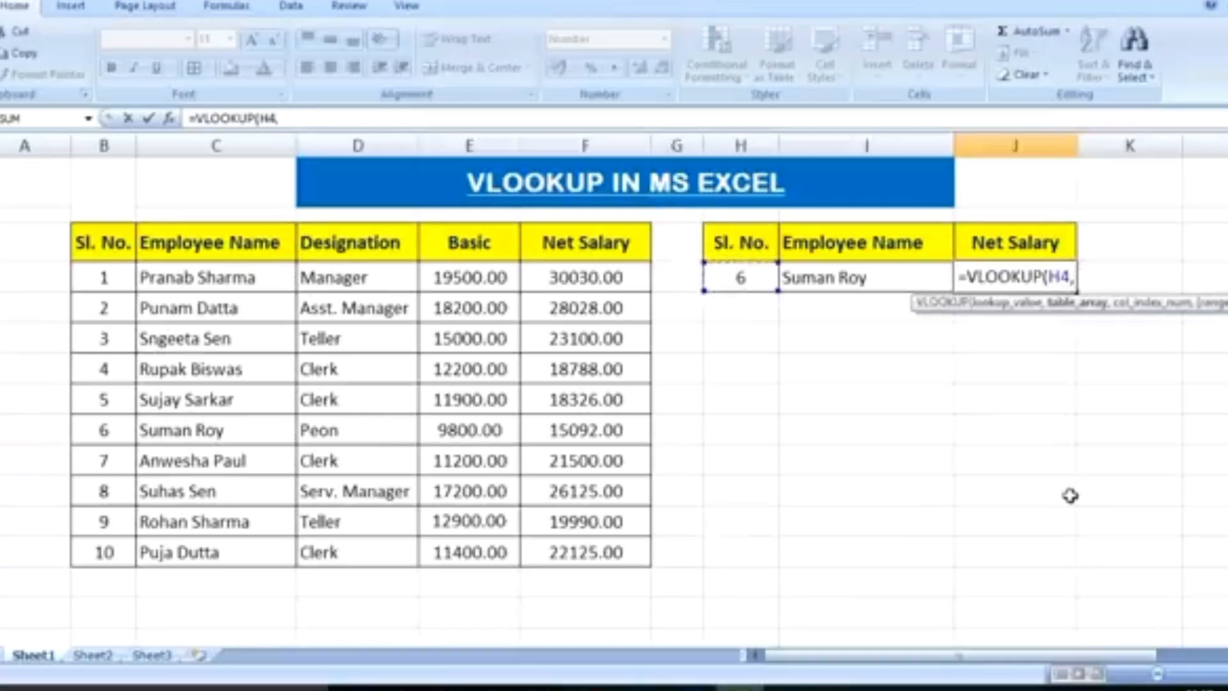
pyautogui.moveTo(101, 240); pyautogui.dragTo(574, 547)
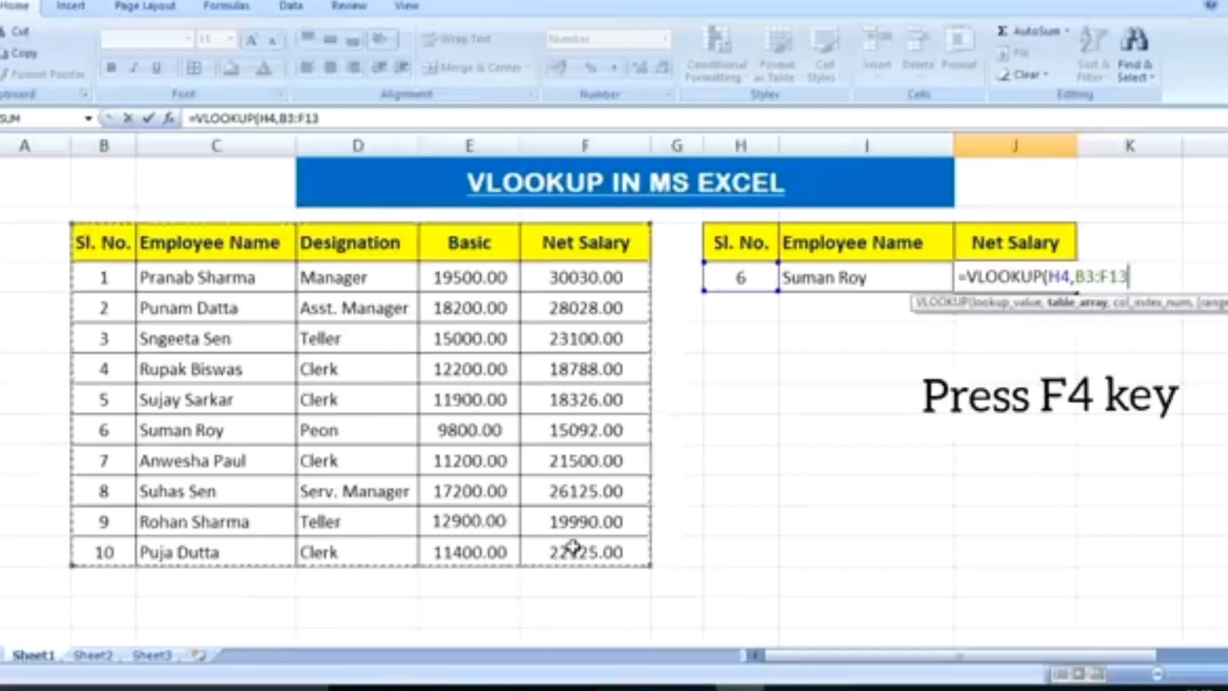
pyautogui.press('F4')
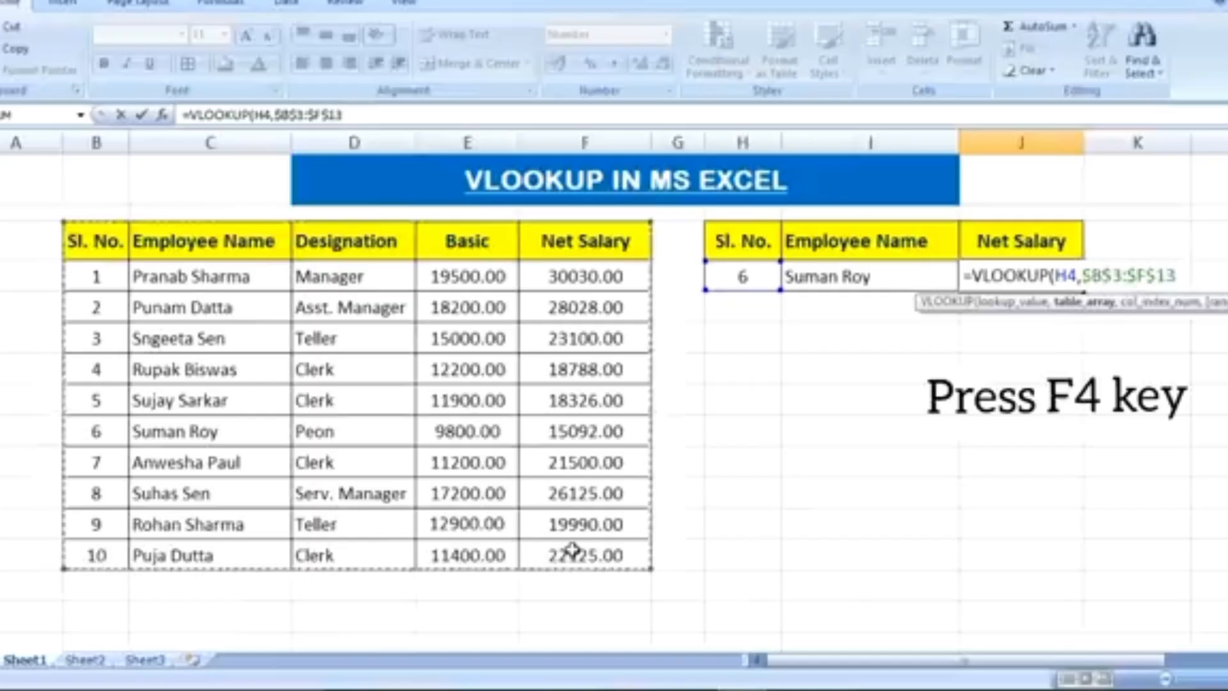
# Complete the Net Salary VLOOKUP formula with column index 5 and range lookup 0 for an exact match
pyautogui.write(',5')
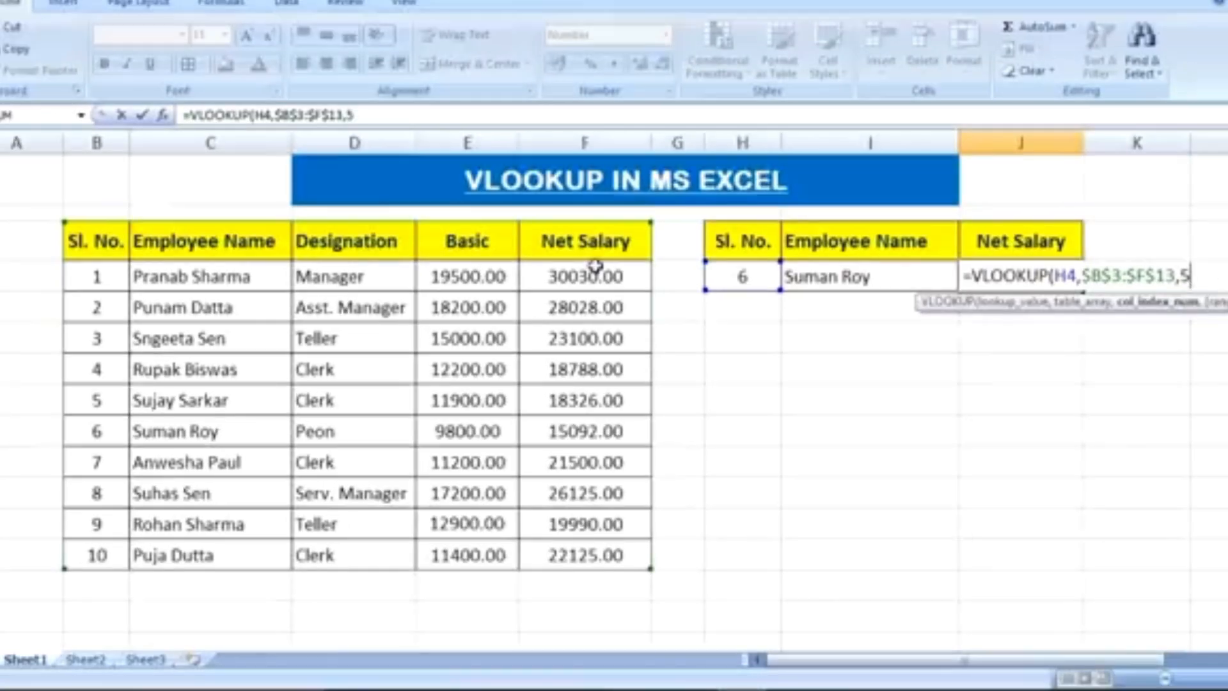
pyautogui.write(',')
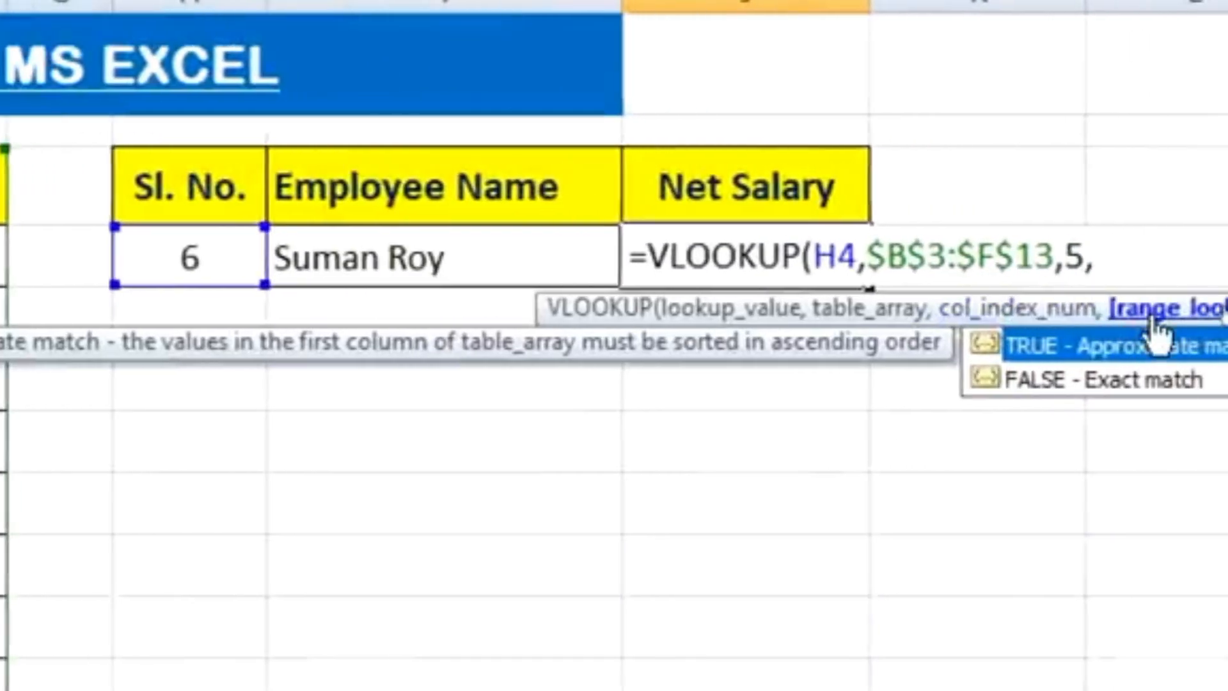
pyautogui.write('0')
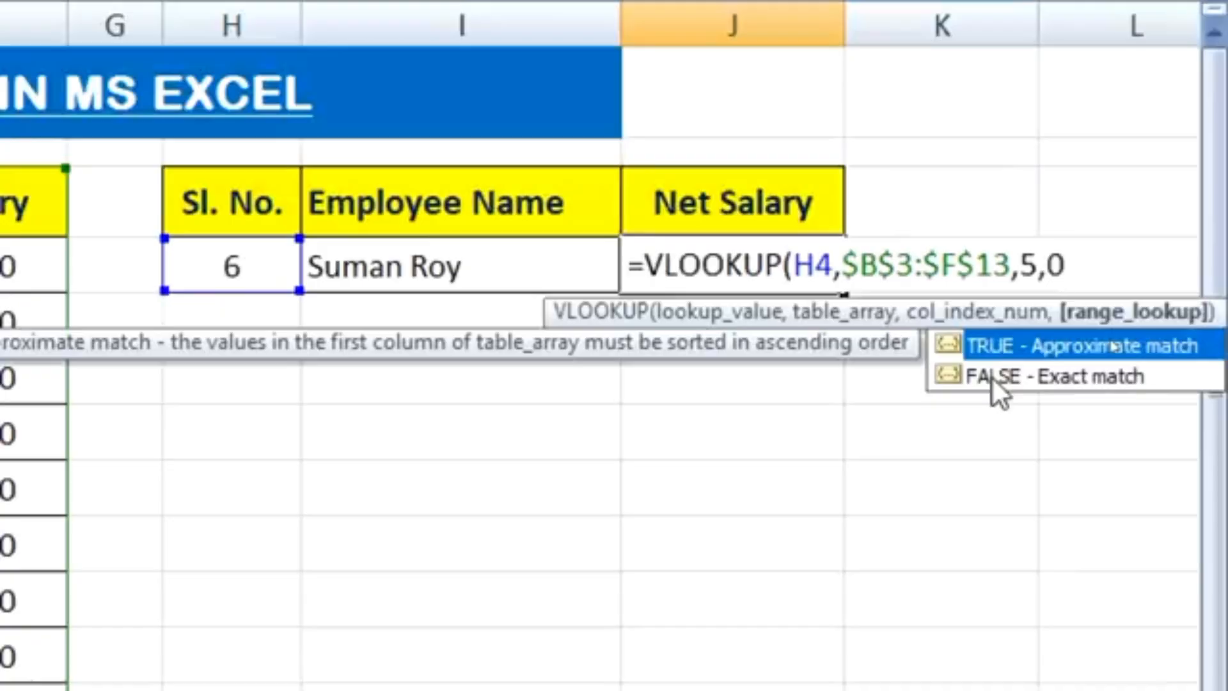
pyautogui.write(')')
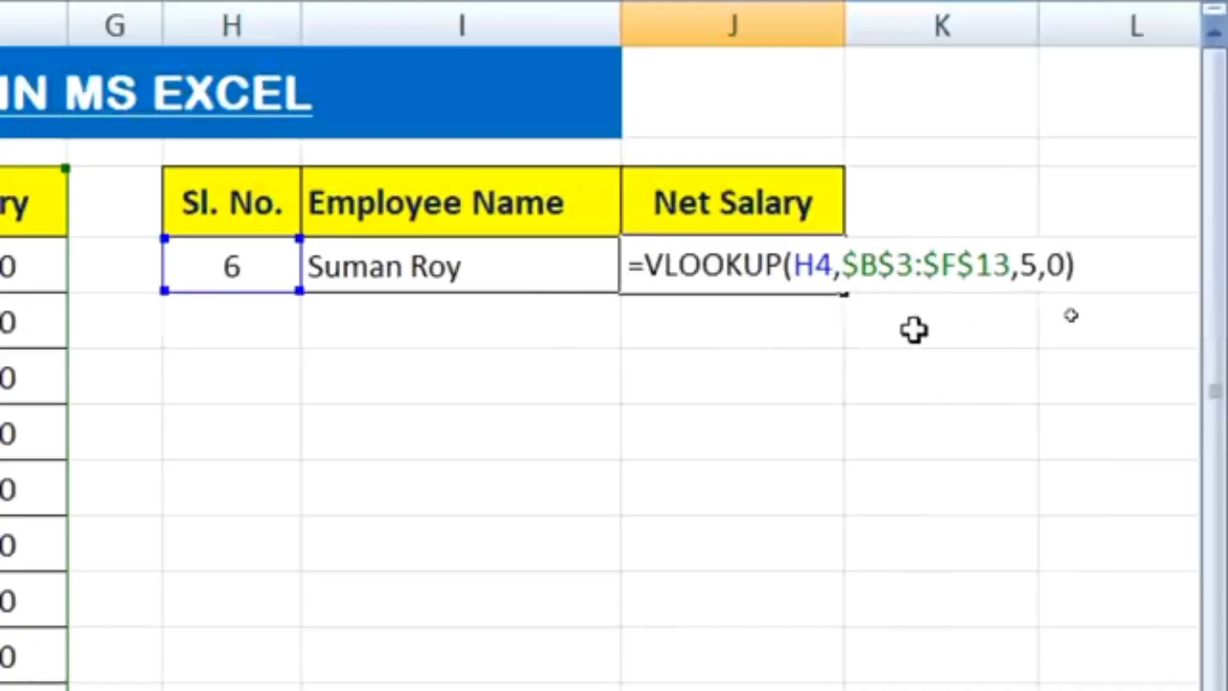
pyautogui.press('Return')
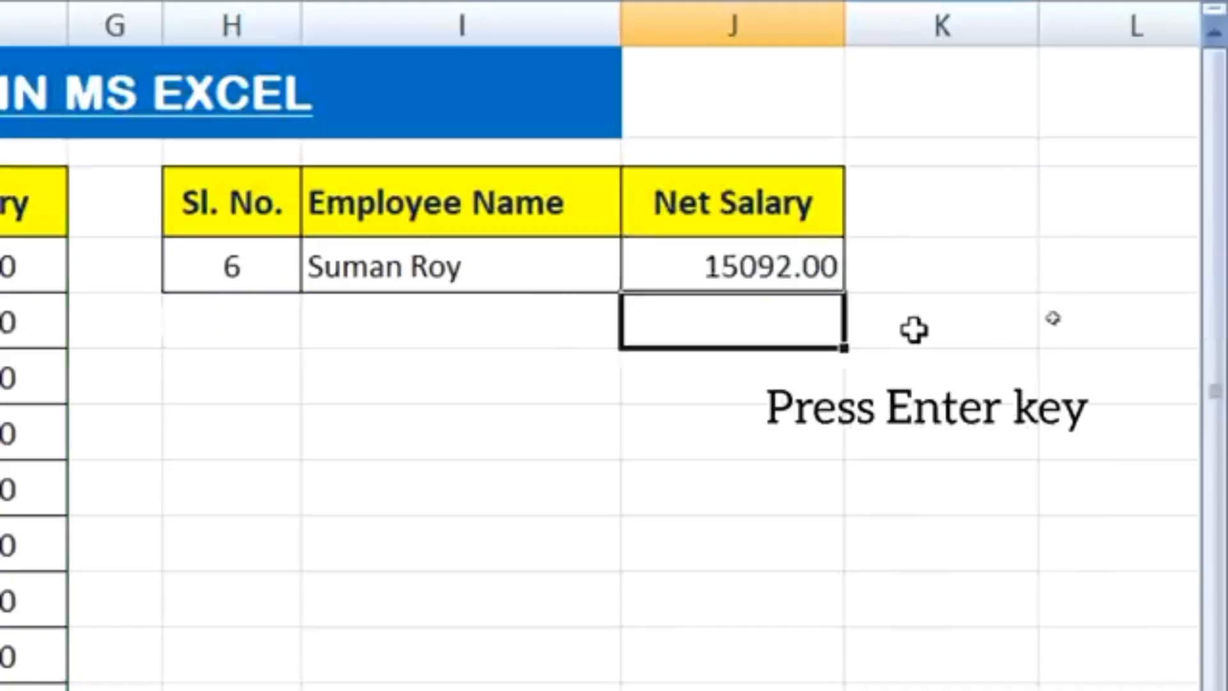
# Check the Net Salary result in J4, and test both lookups by changing the Sl. No. in H4 to 8
pyautogui.click(689, 268)
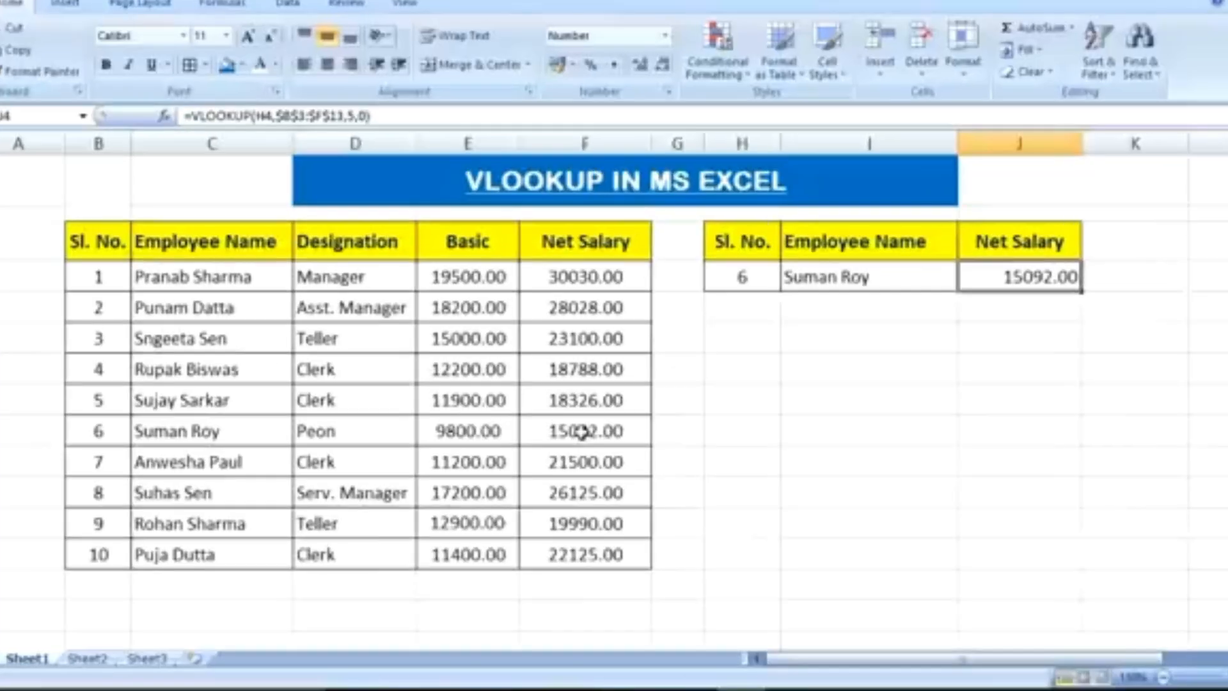
pyautogui.click(709, 399)
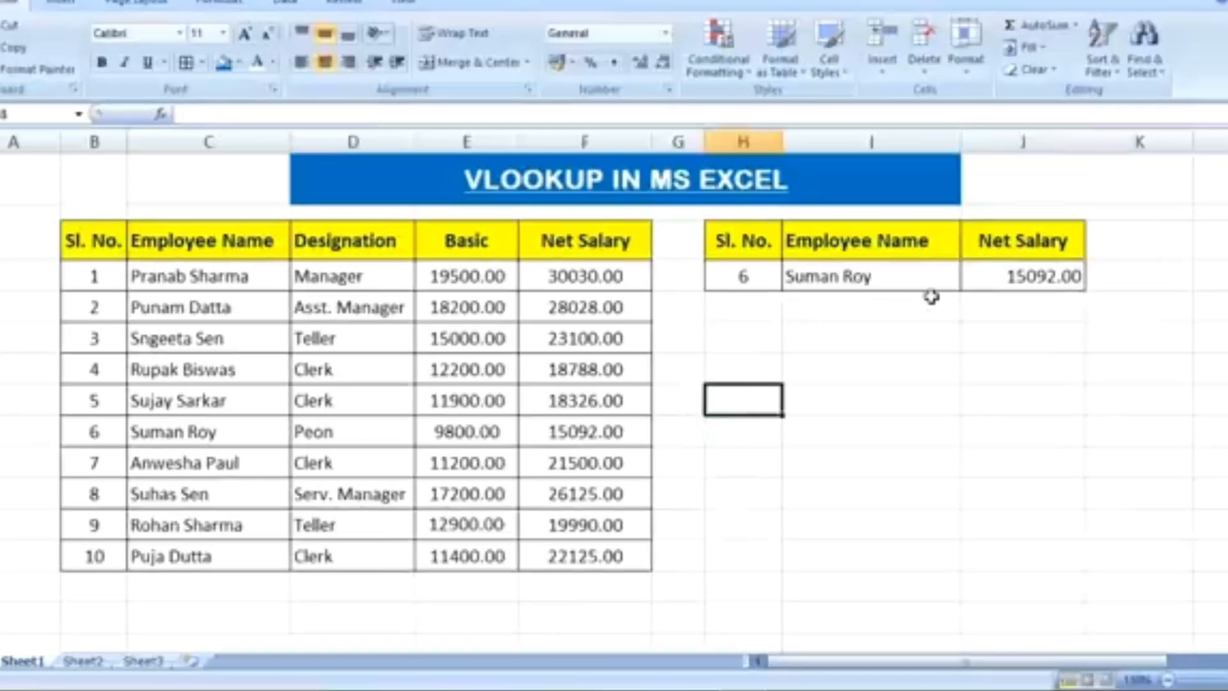
pyautogui.click(748, 275)
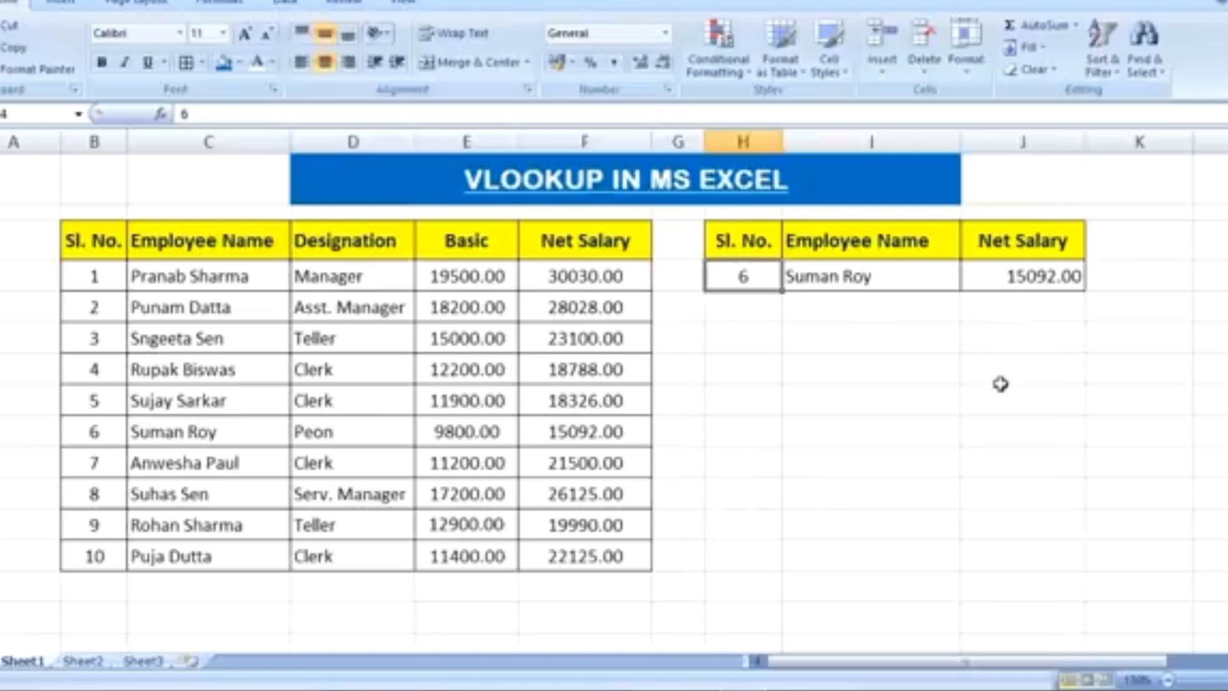
pyautogui.write('8')
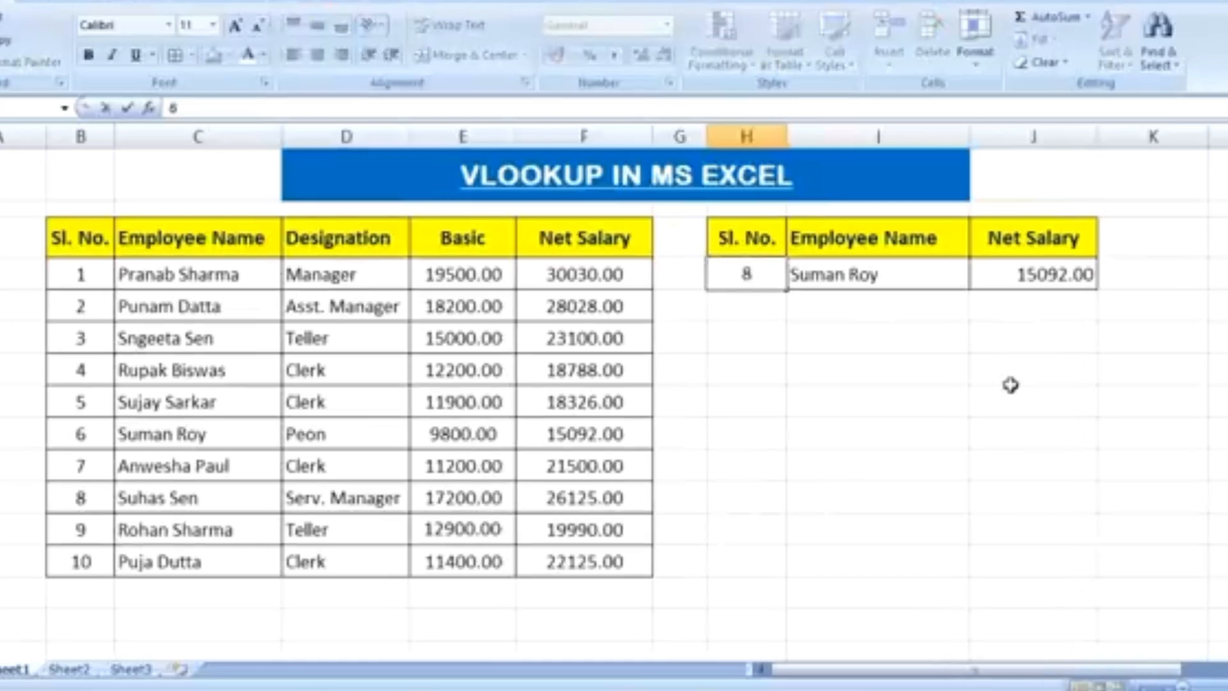
pyautogui.press('Return')
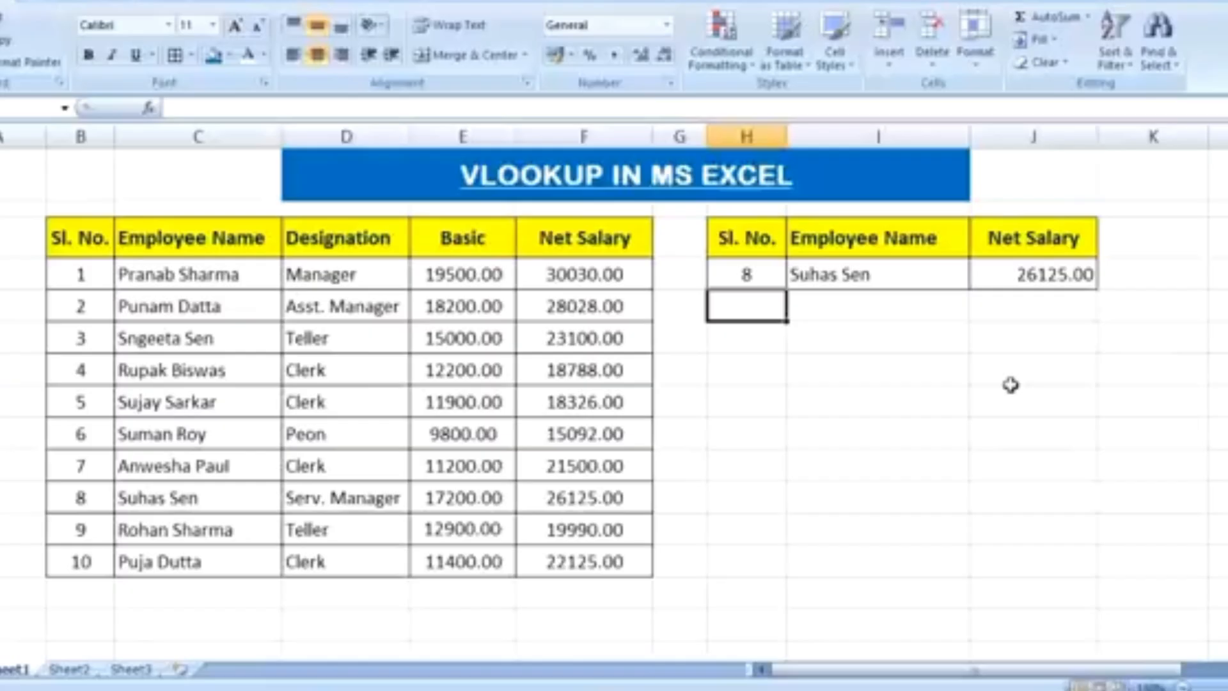
# Set the lookup Sl. No. in H4 to 9
pyautogui.press('Up')
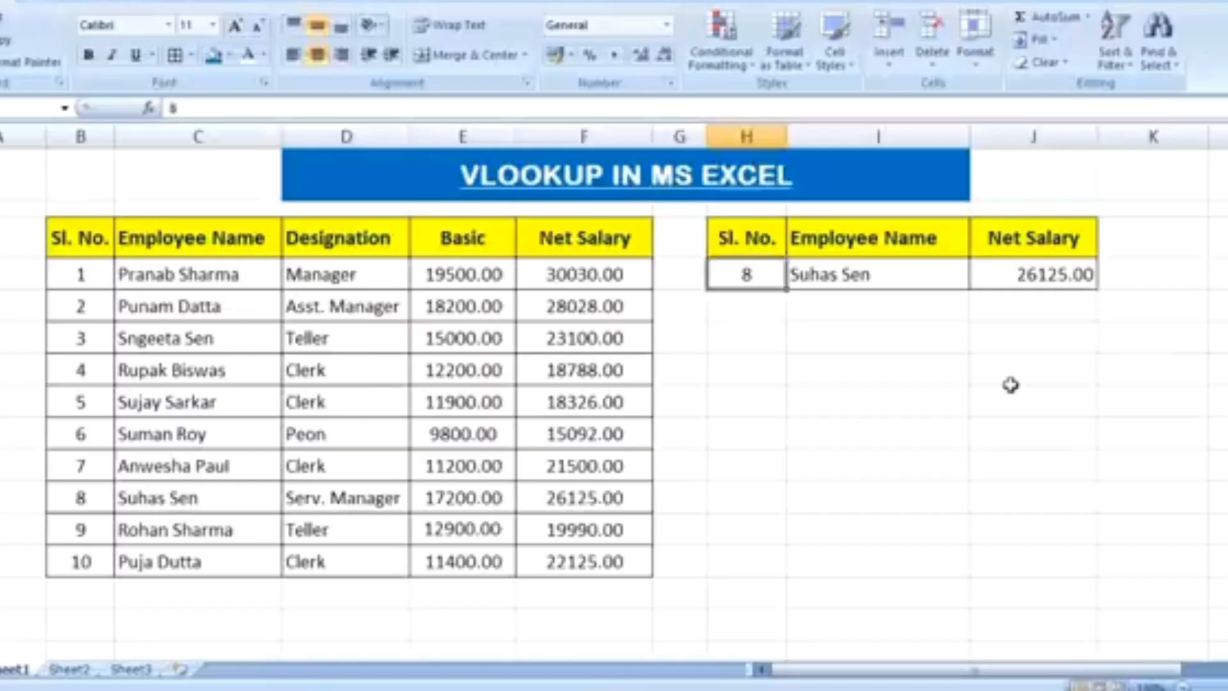
pyautogui.write('9')
pyautogui.press('Return')
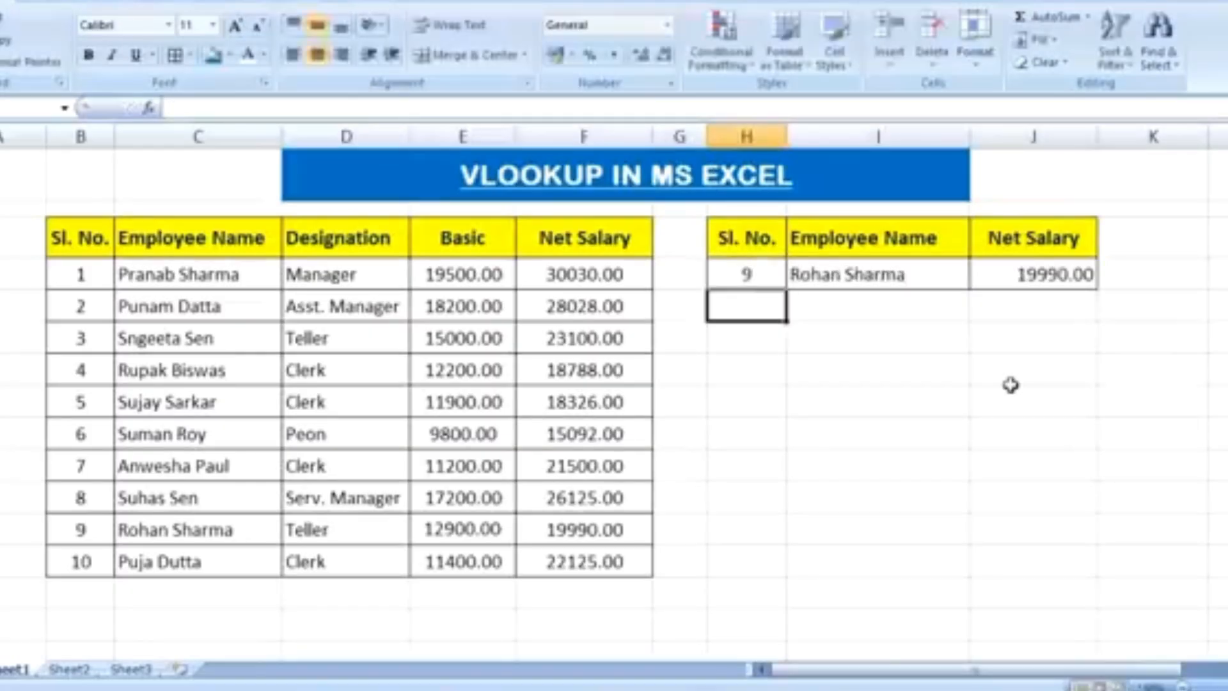